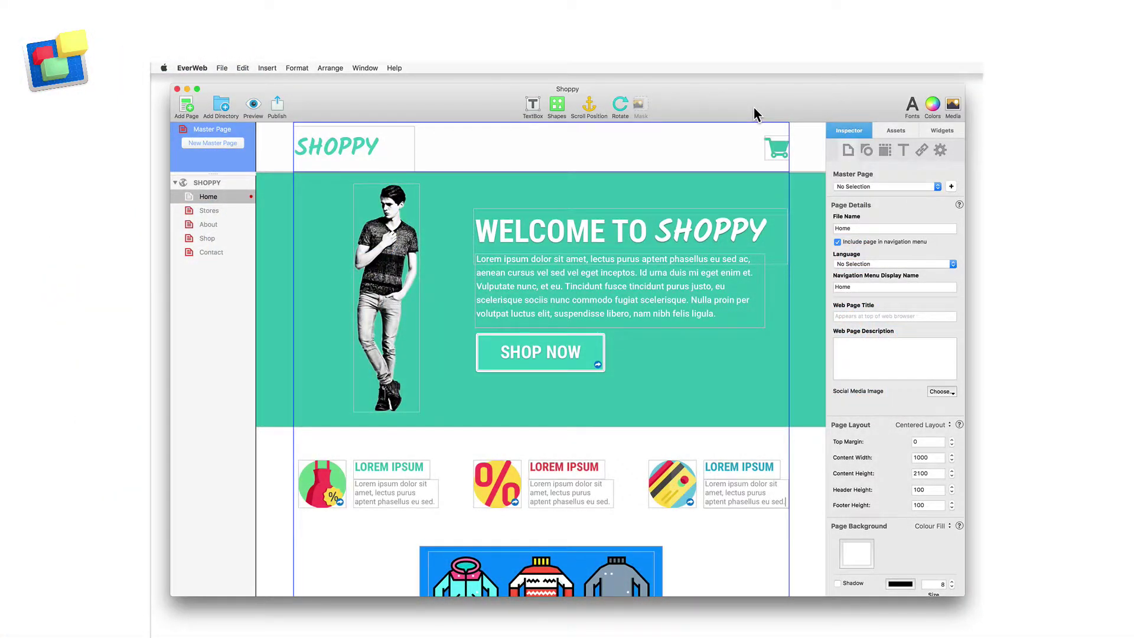
Step: Open the Colors picker and cycle through wheel, RGB sliders, palettes and spectrum views, ending on Pencils
left_click(936, 107)
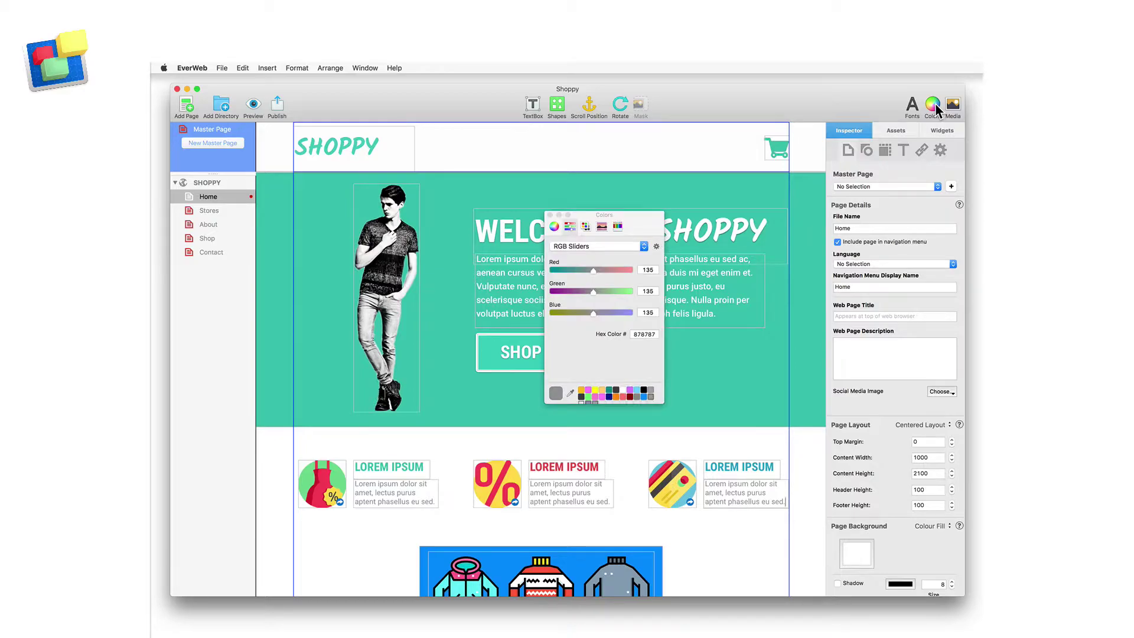
left_click(553, 227)
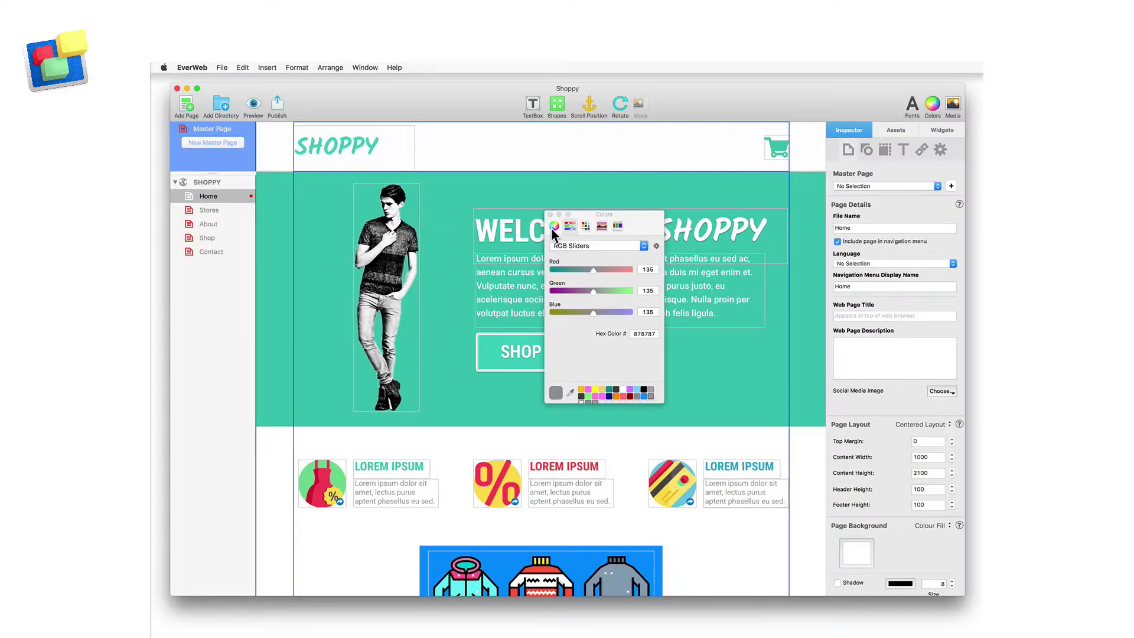
left_click(553, 227)
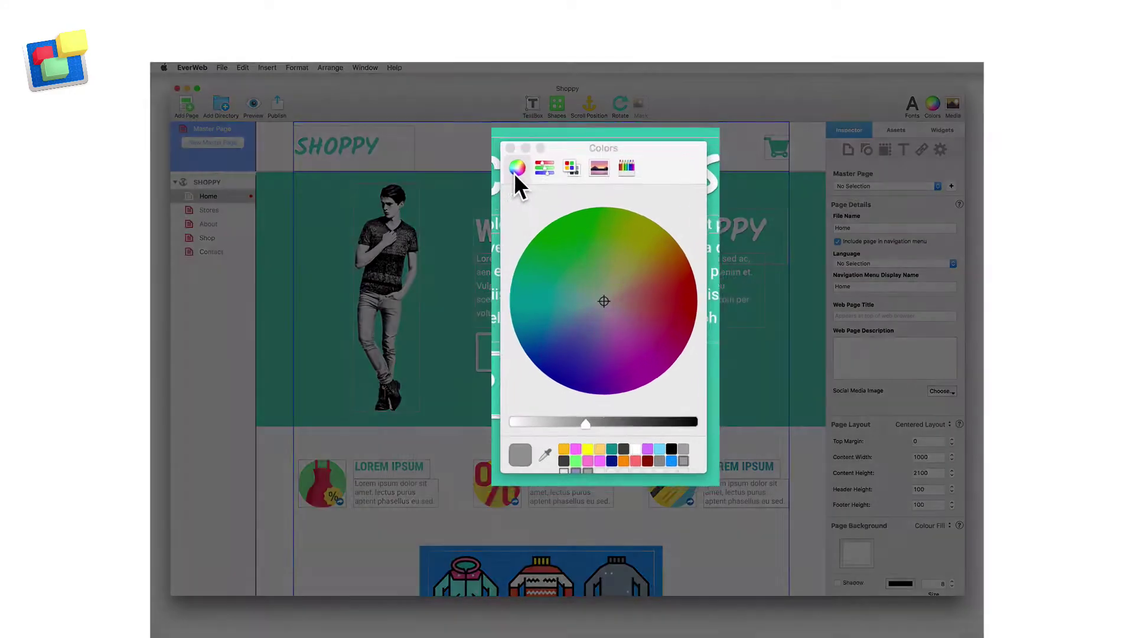
left_click(533, 149)
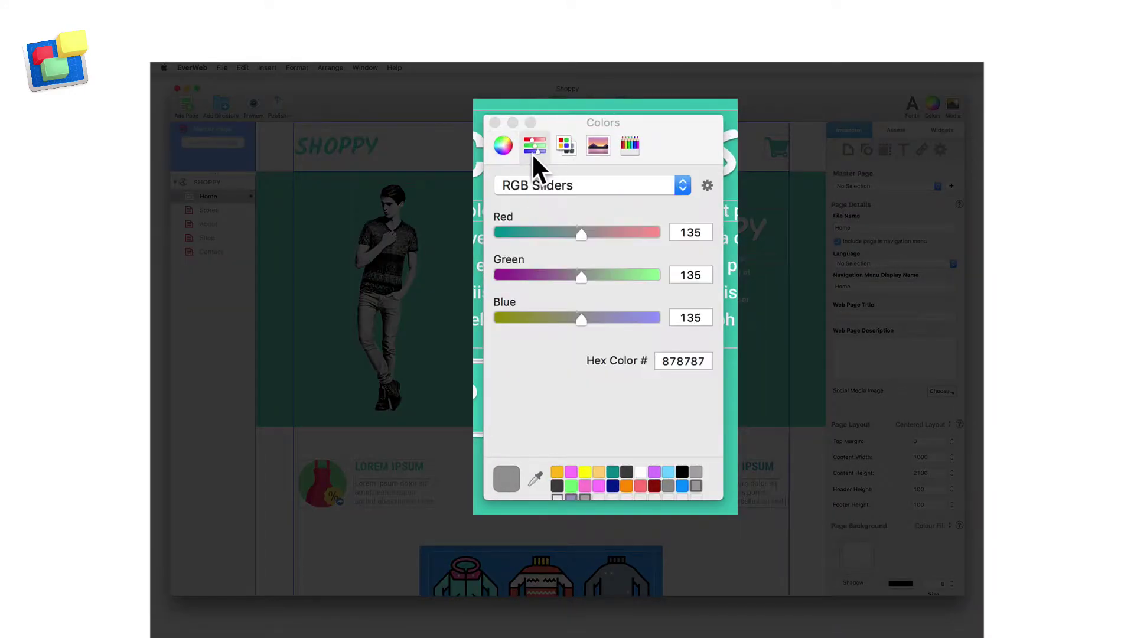
left_click(570, 149)
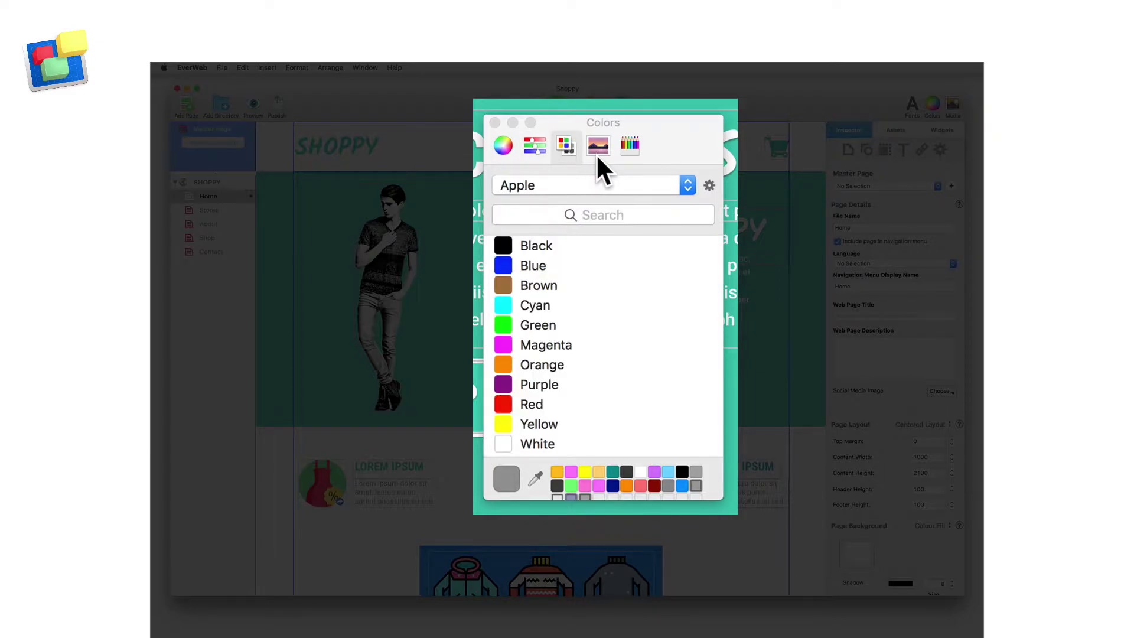
left_click(598, 155)
left_click(629, 155)
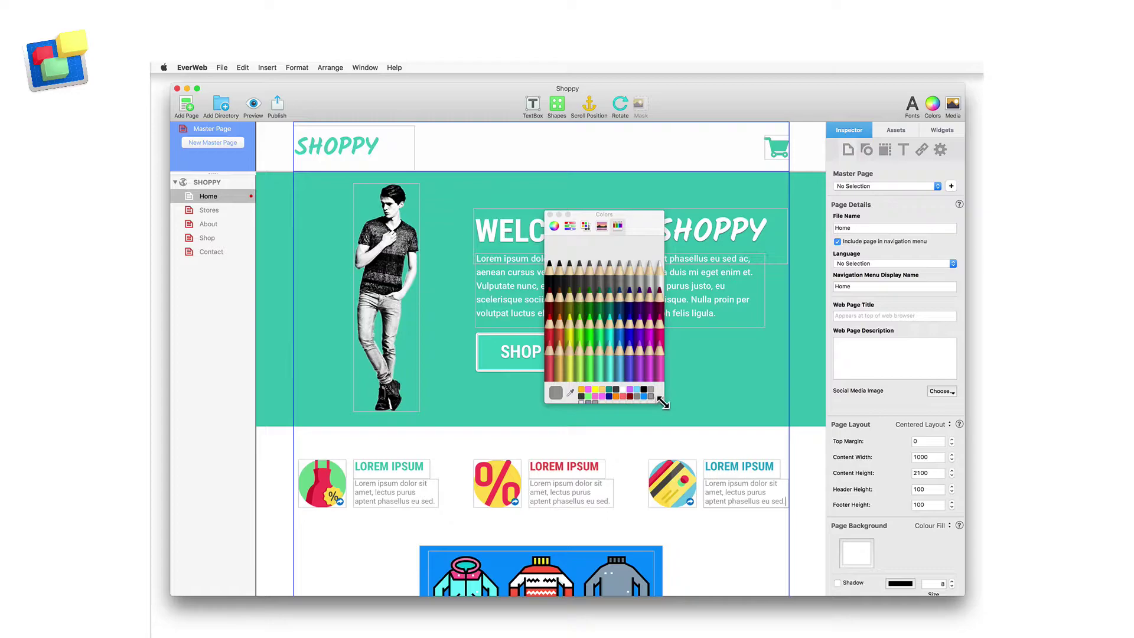
mouse_move(658, 400)
left_mouse_down()
mouse_move(745, 482)
mouse_move(761, 467)
left_mouse_up()
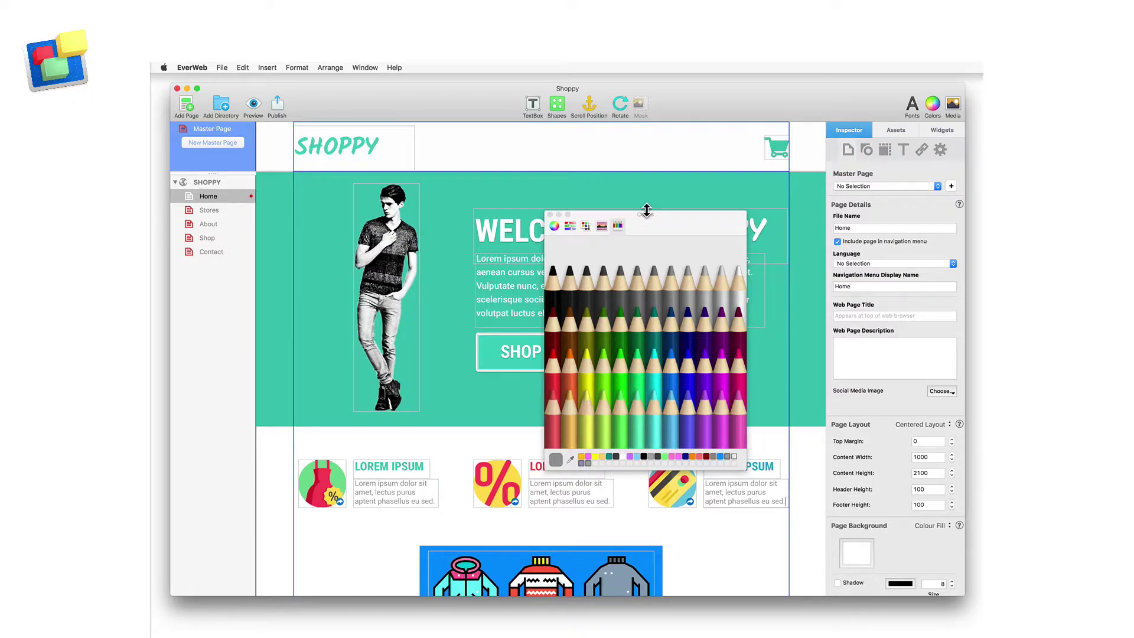
mouse_move(646, 210)
left_mouse_down()
mouse_move(651, 115)
mouse_move(642, 252)
left_mouse_up()
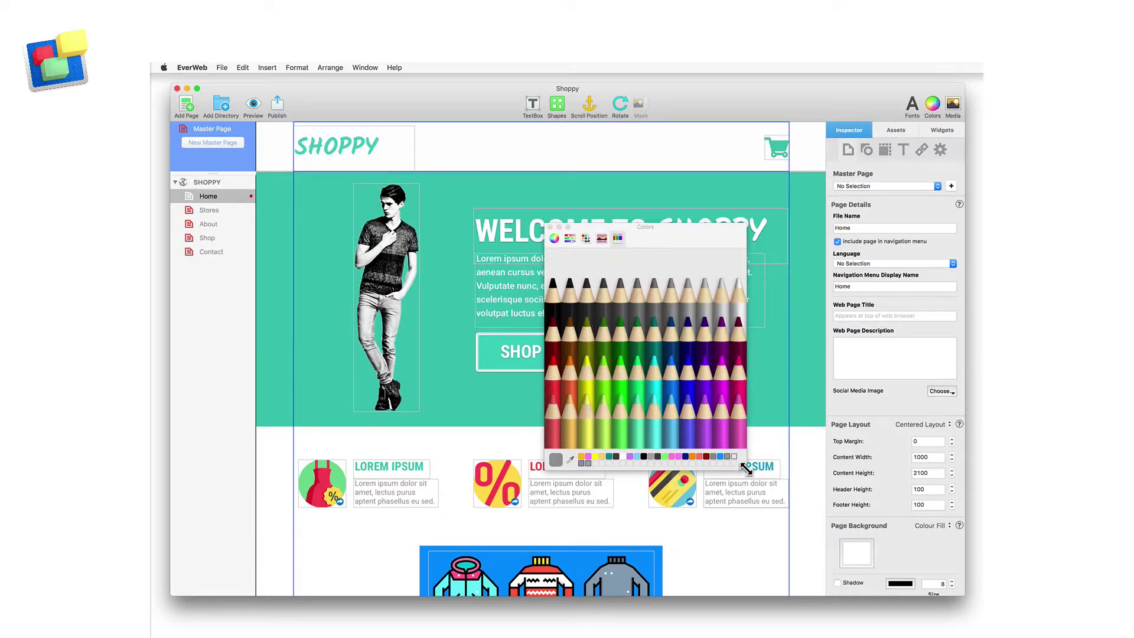
left_click_drag(746, 468, 673, 412)
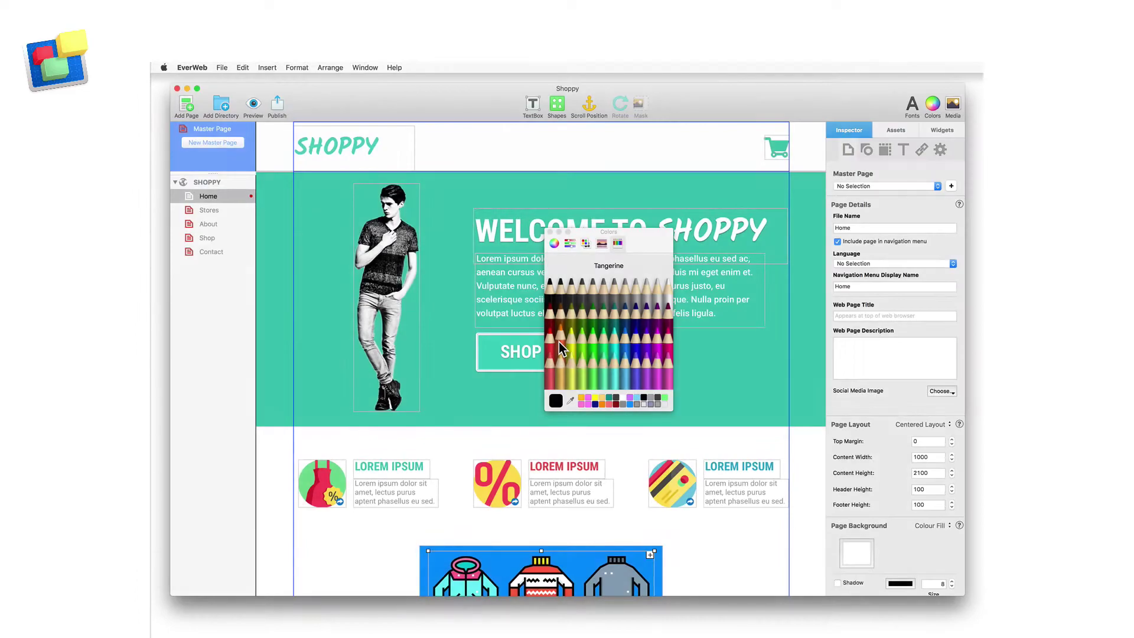
Step: Save the Tangerine and Orchid pencil colours as swatches, moving the orange swatch near the strip's start
left_click(558, 341)
left_click_drag(557, 402, 577, 396)
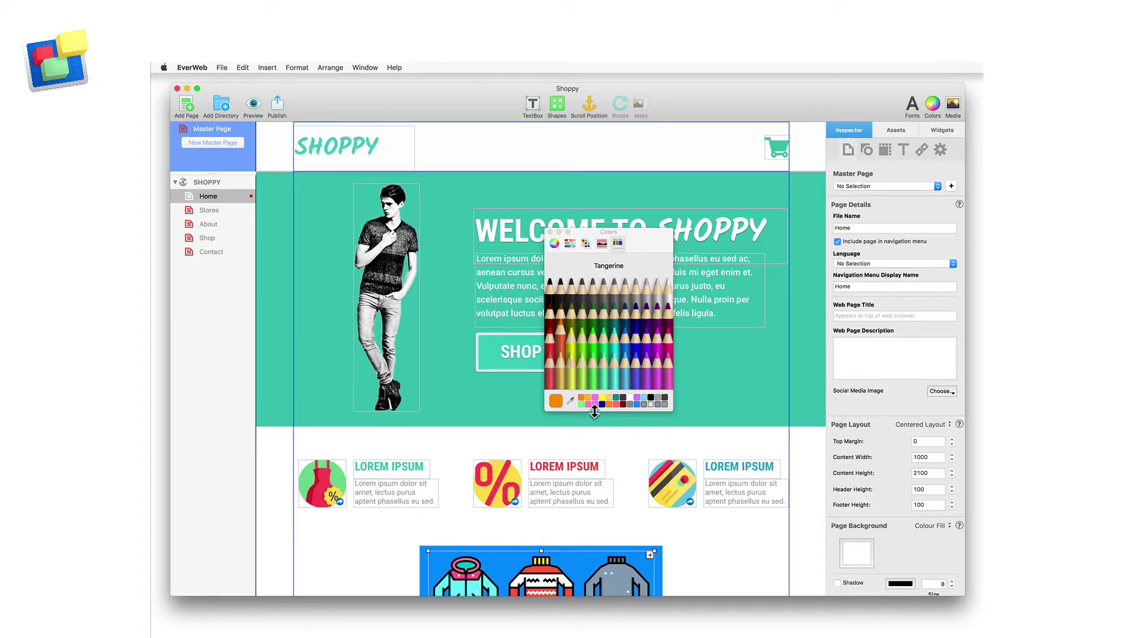
left_click(635, 358)
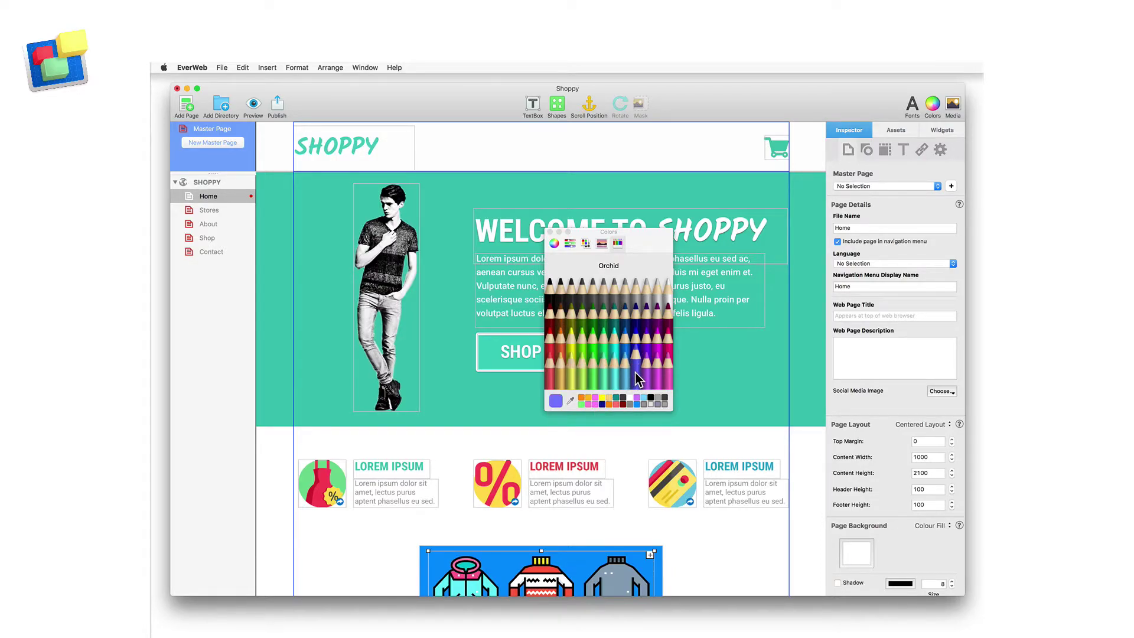
left_click_drag(555, 400, 583, 401)
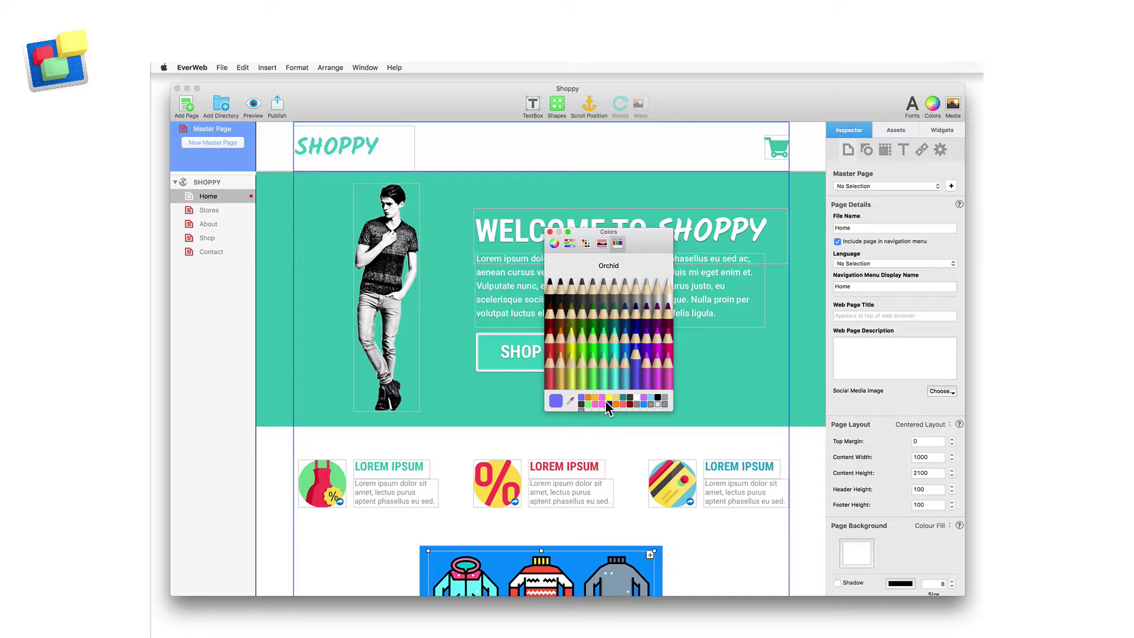
left_click_drag(589, 397, 762, 597)
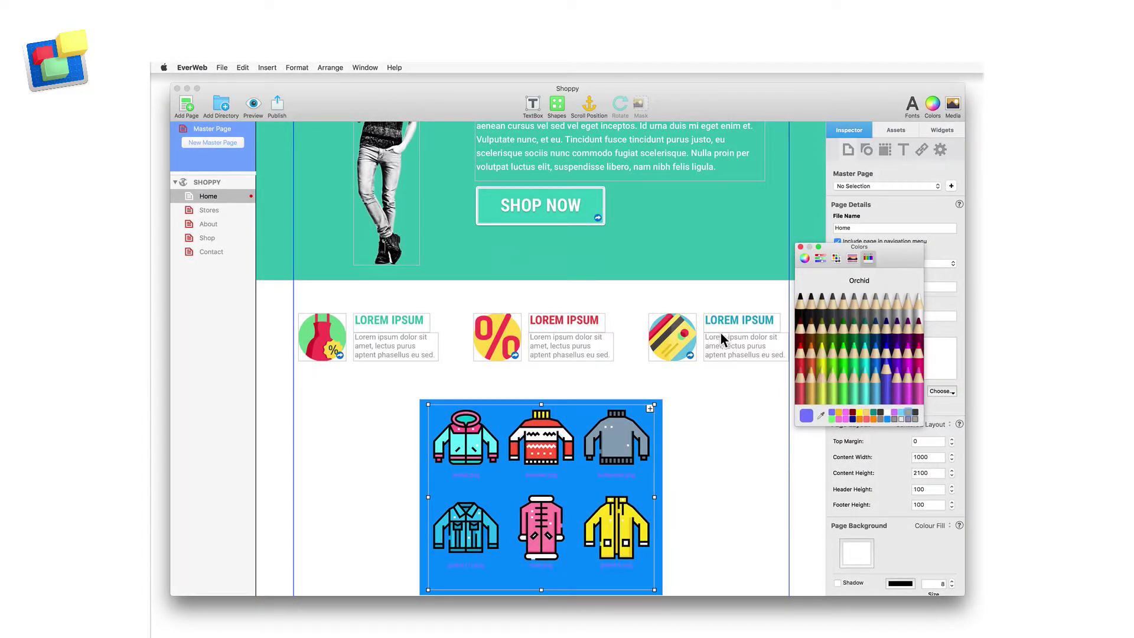
Step: Sample the page header's teal-green with the eyedropper and save it as a swatch
left_click(820, 416)
left_click(673, 221)
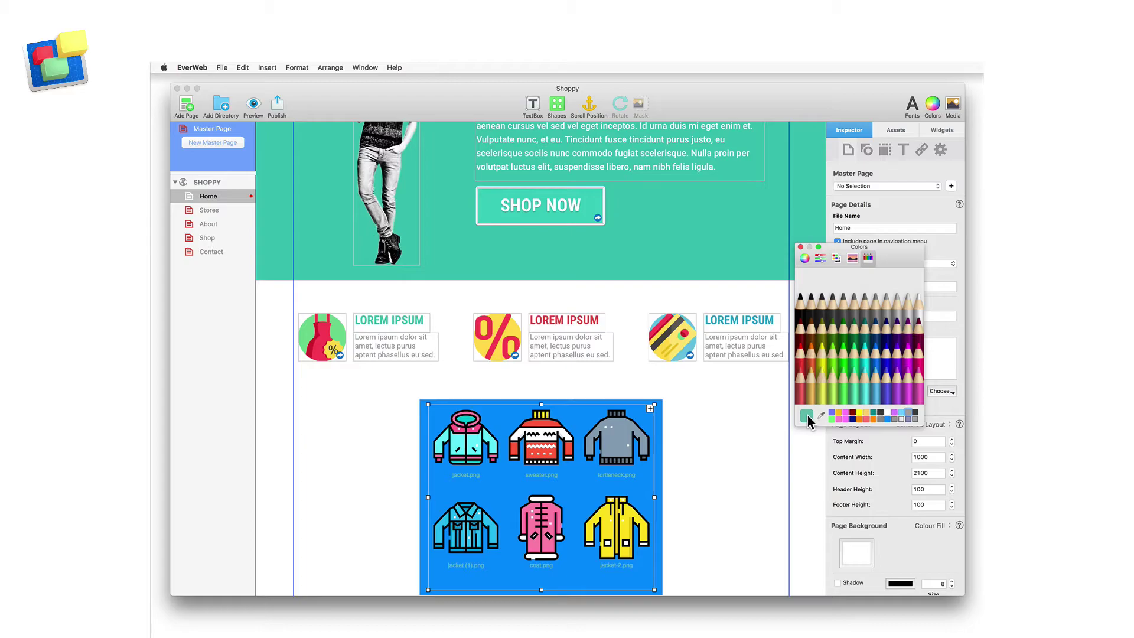
left_click_drag(809, 421, 833, 416)
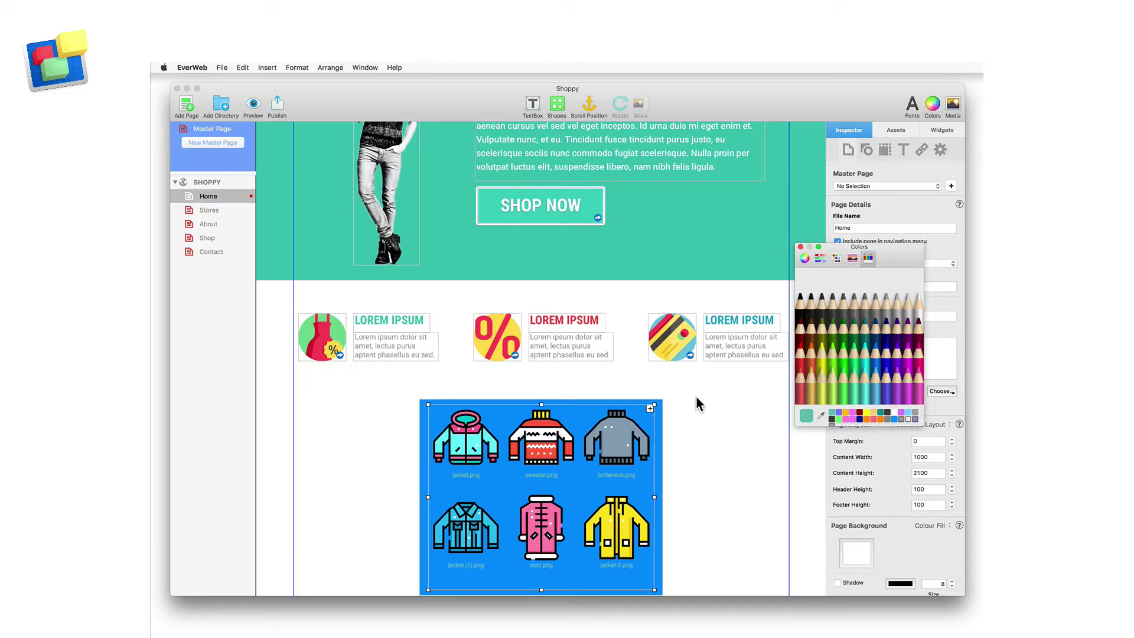
Step: Fill the blue rectangle behind the clothing icons with the saved teal-green swatch
left_click(642, 401)
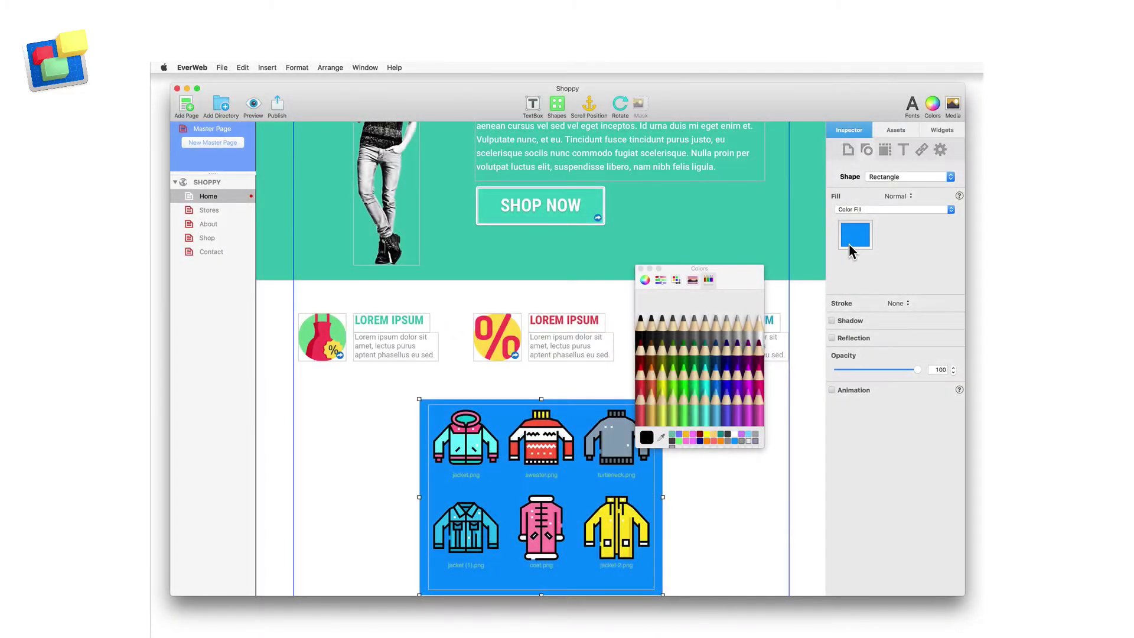
left_click(856, 242)
left_click(673, 438)
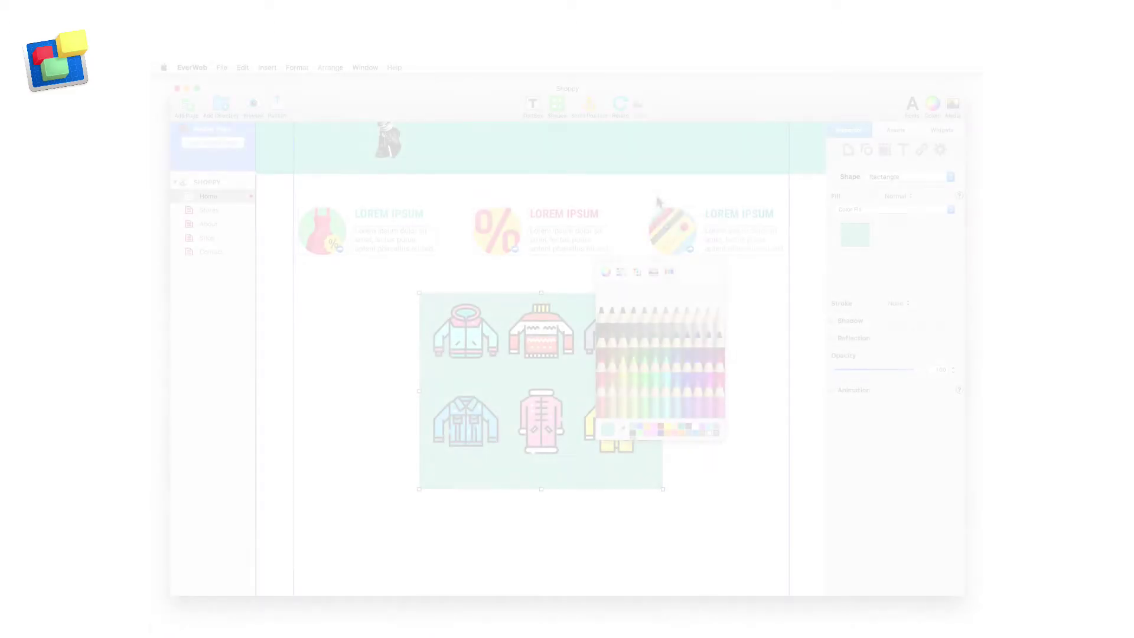
left_click(693, 261)
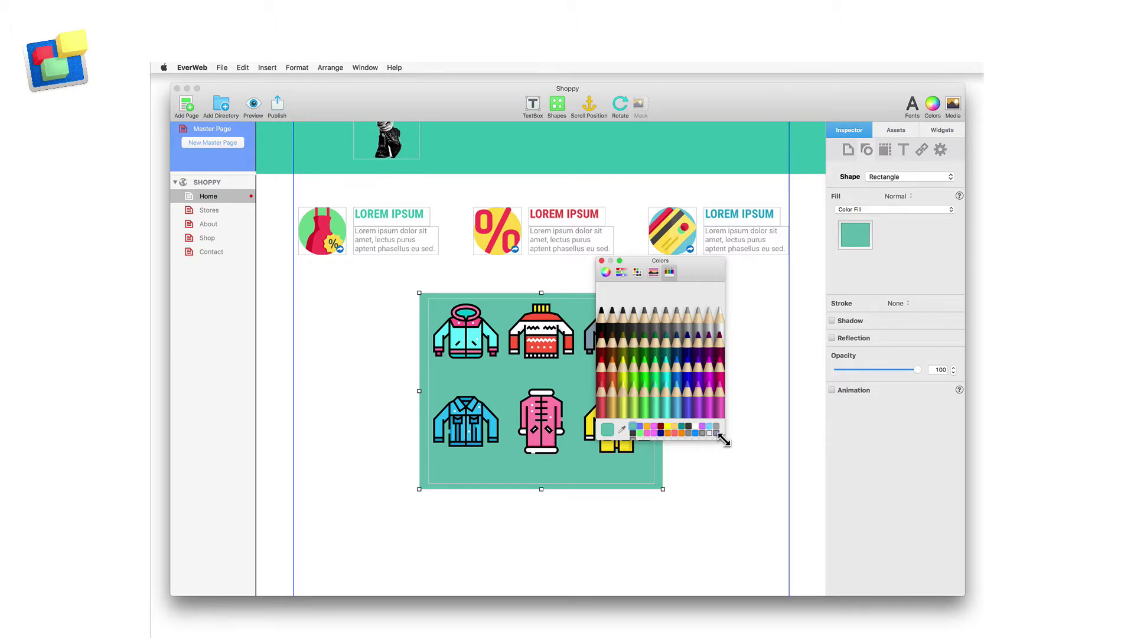
mouse_move(724, 439)
left_mouse_down()
mouse_move(759, 455)
mouse_move(721, 455)
mouse_move(795, 453)
mouse_move(708, 442)
left_mouse_up()
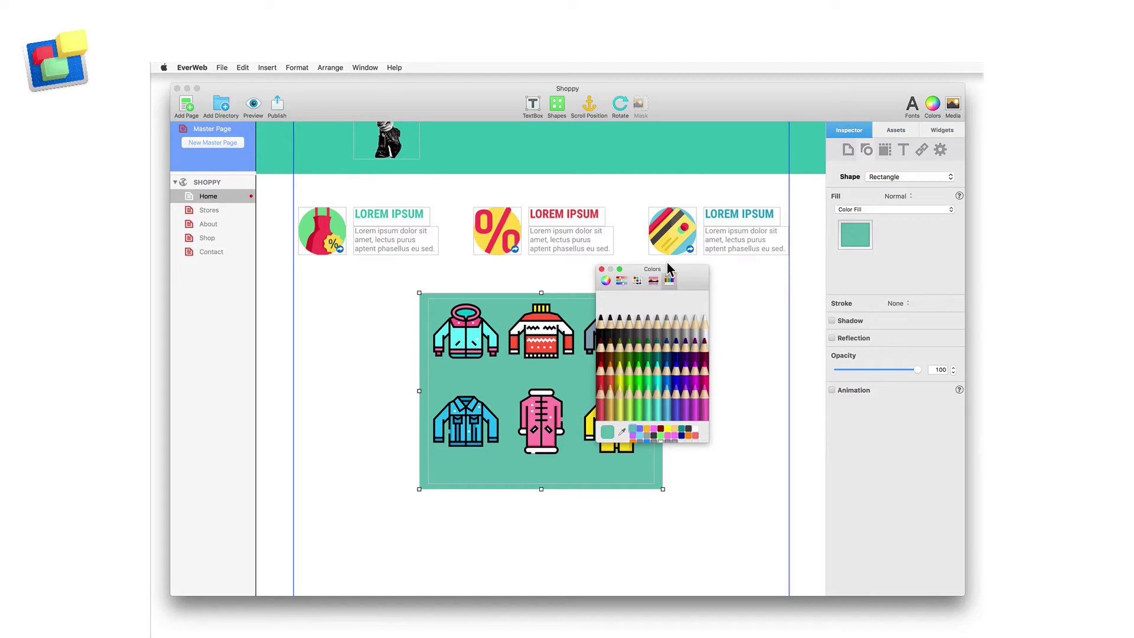
mouse_move(669, 266)
left_mouse_down()
mouse_move(674, 162)
mouse_move(668, 262)
left_mouse_up()
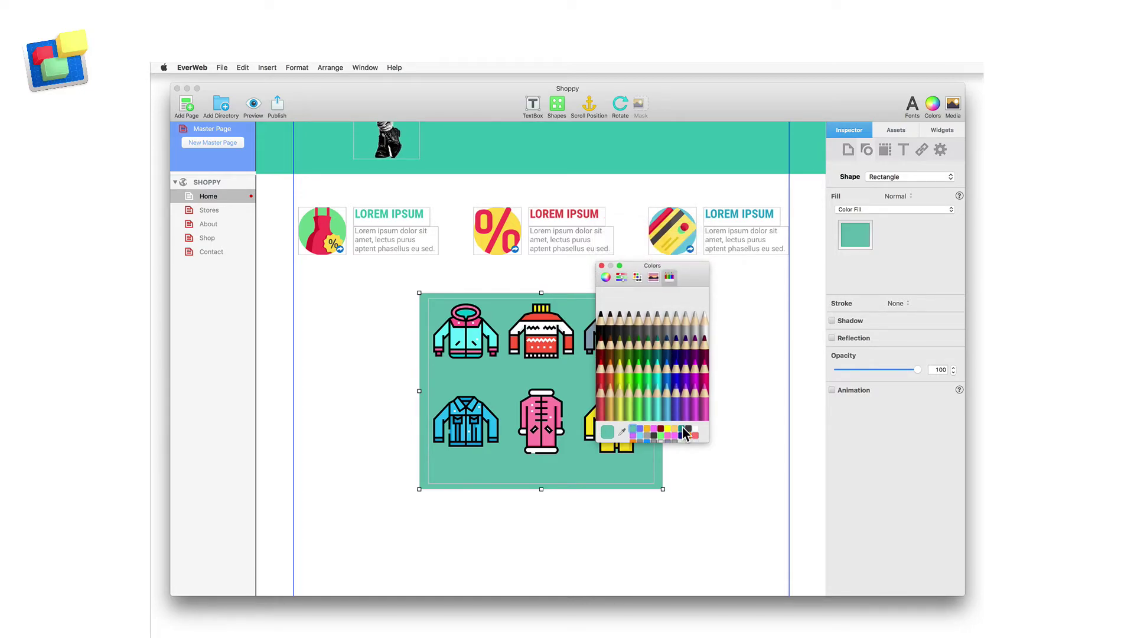
scroll(684, 433, "up", 2)
scroll(685, 434, "down", 3)
left_click_drag(710, 378, 683, 402)
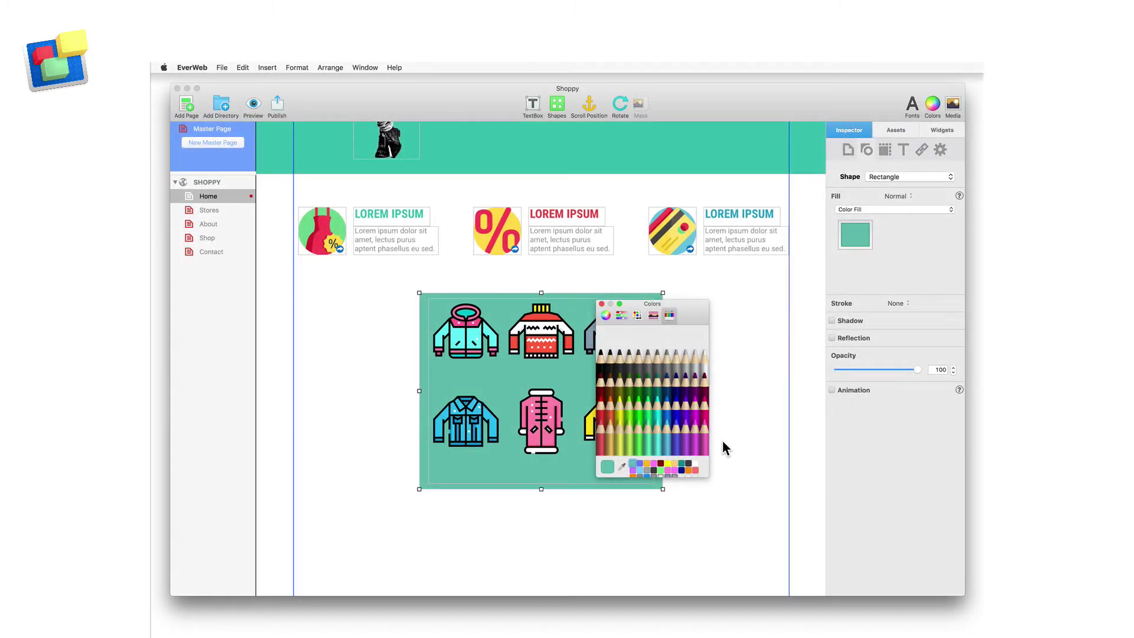
Step: Create a new colour palette from the Color Palettes view's gear menu
left_click(637, 315)
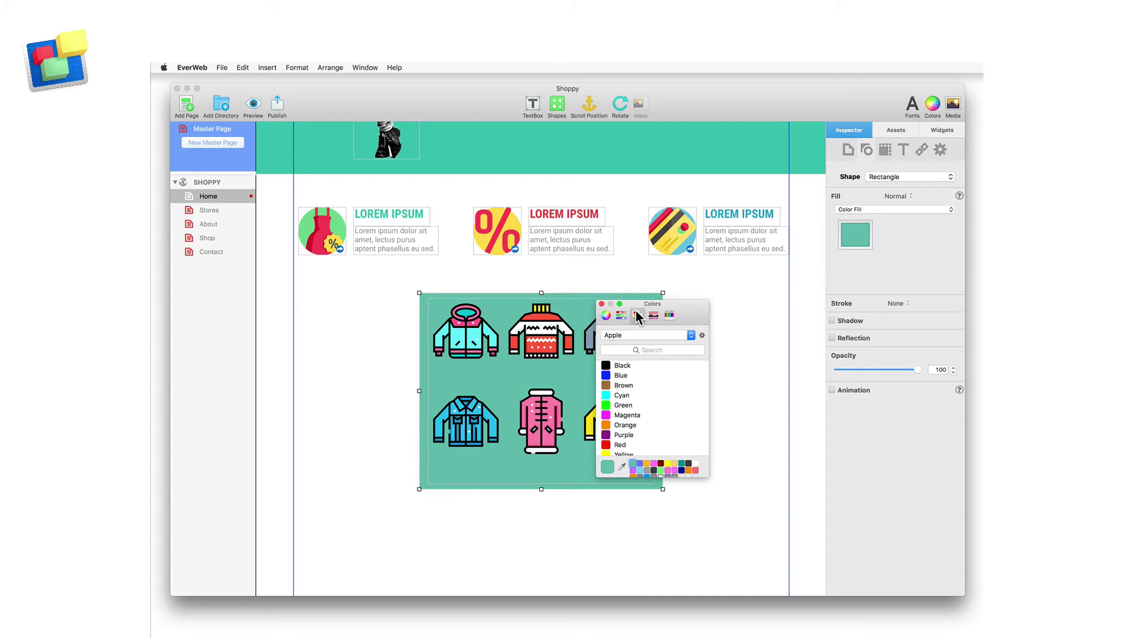
left_click(702, 335)
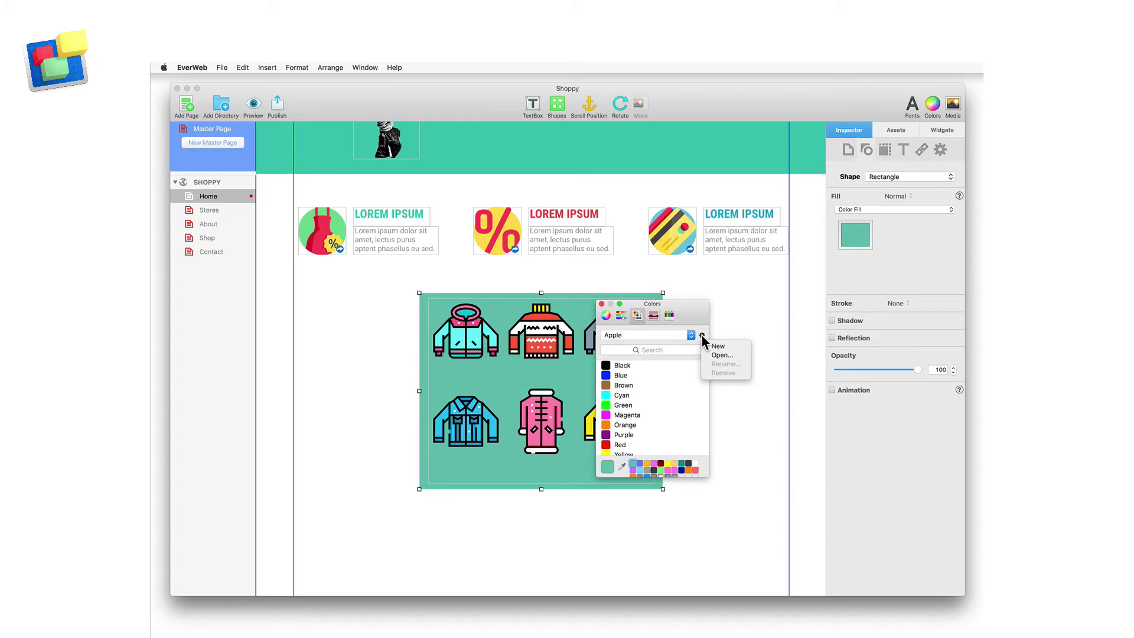
left_click(737, 347)
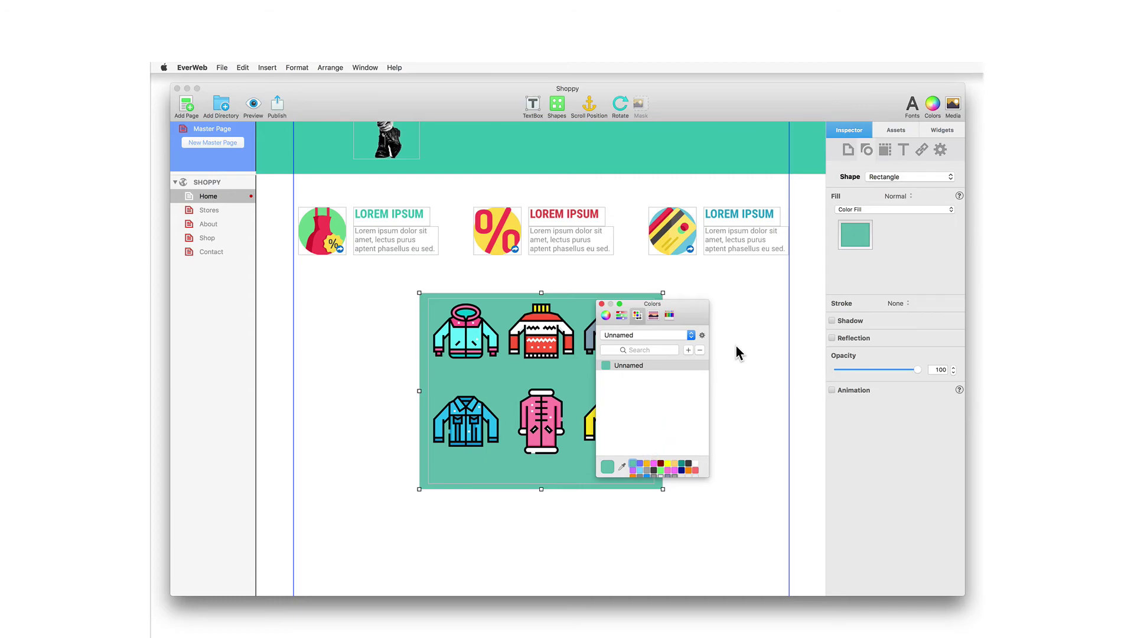
Step: Rename the palette's Unnamed colour to 'Light green'
double_click(643, 365)
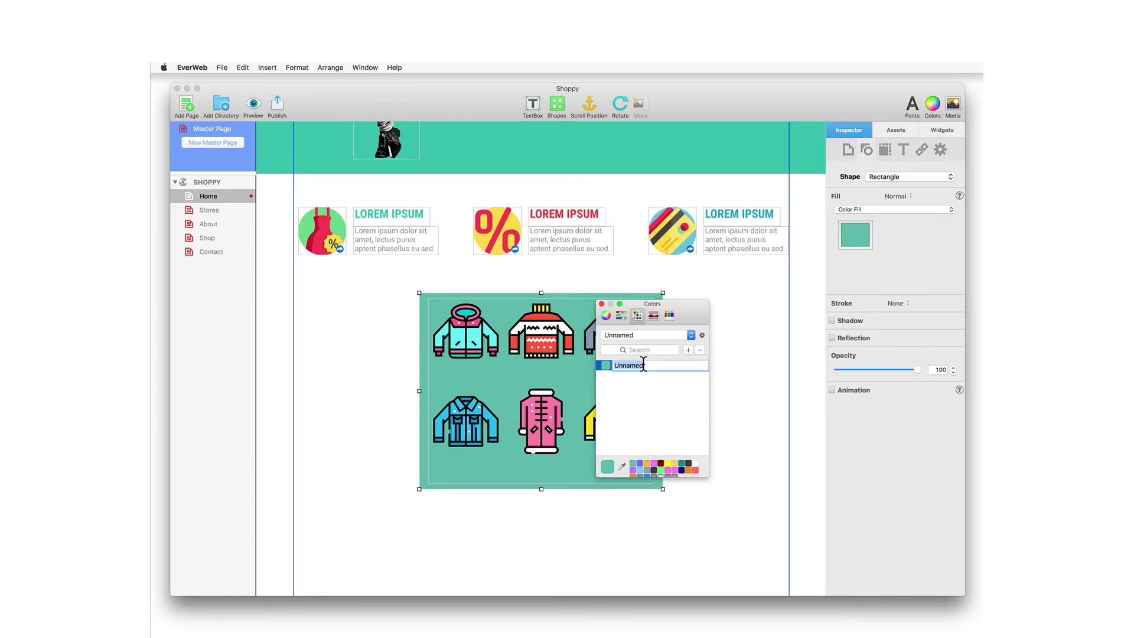
type("Light green")
key("Return")
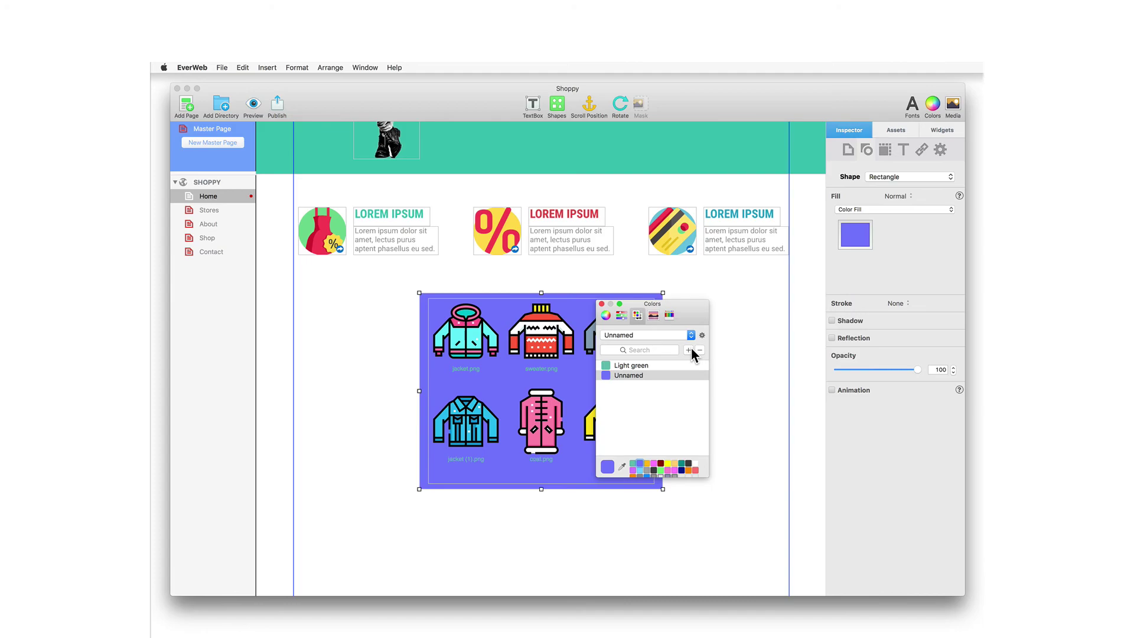
Step: Add the current colour to the palette, then delete the resulting Unnamed 2 entry
left_click(689, 349)
left_click(644, 384)
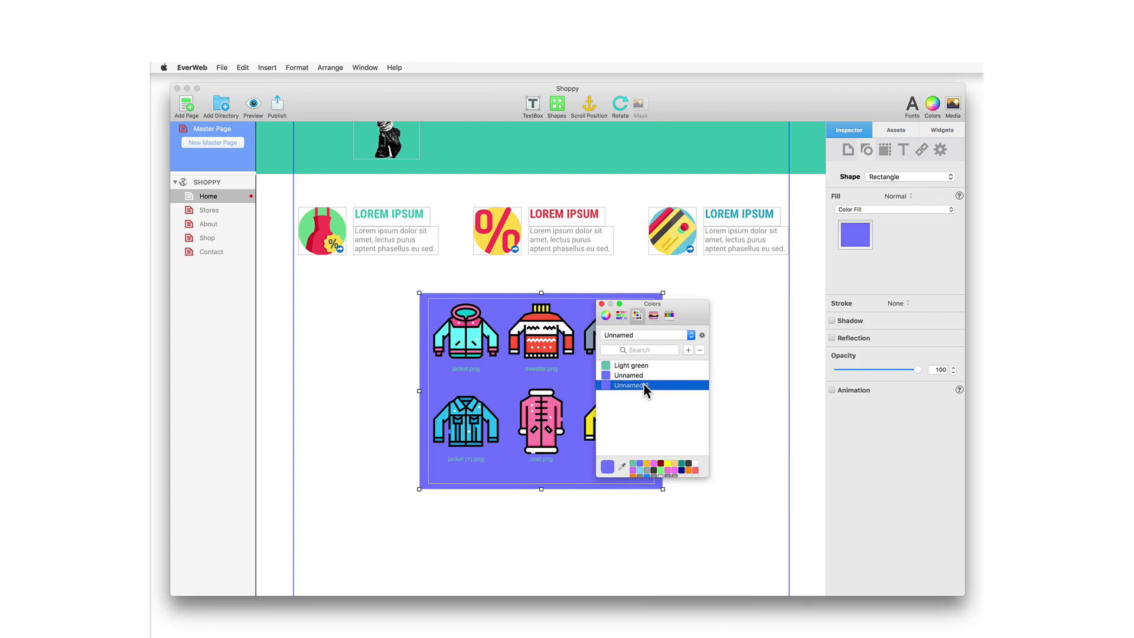
left_click(700, 350)
Step: Start renaming the palette to 'My Colors'
left_click(701, 335)
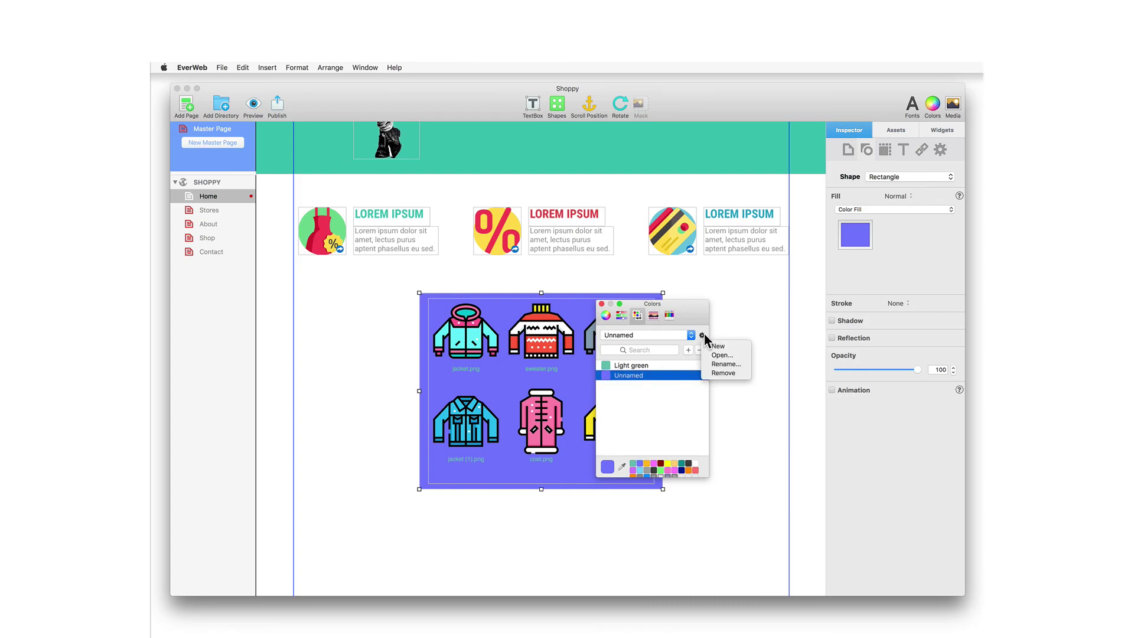
left_click(744, 363)
type("My Colors")
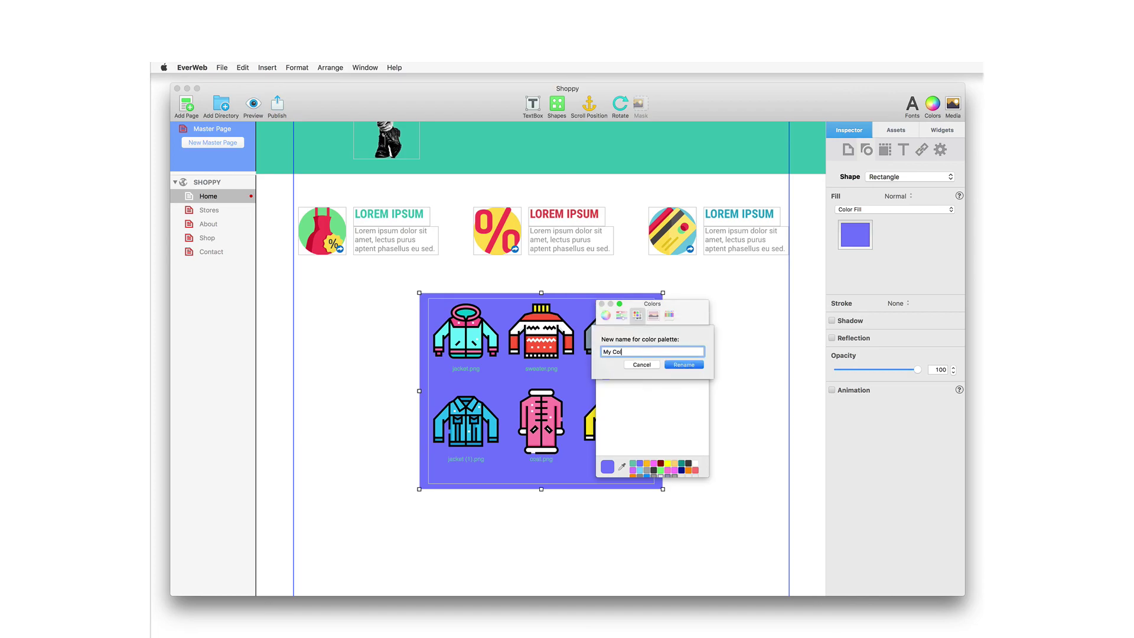